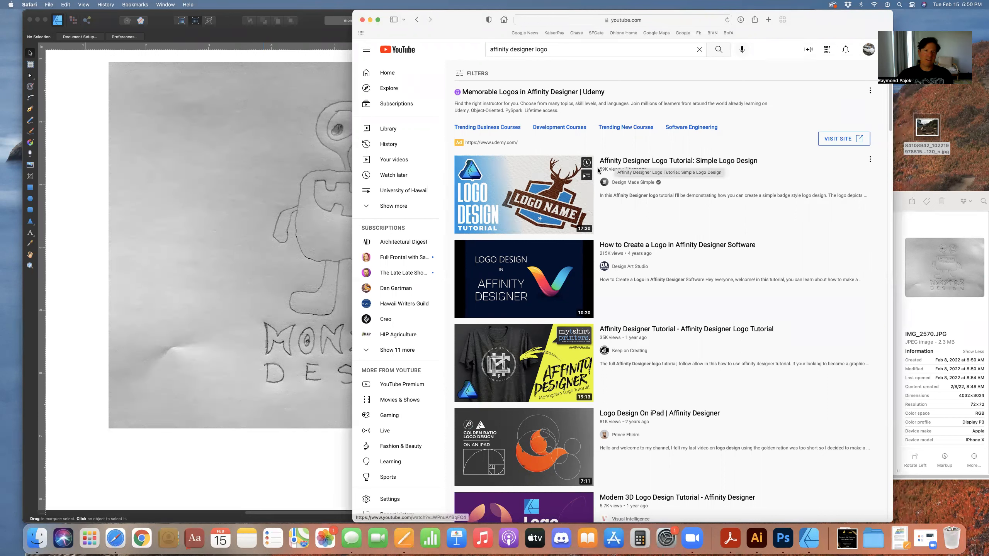
Switch to Affinity Designer and fit the whole monster logo page in the window
left_click(250, 453)
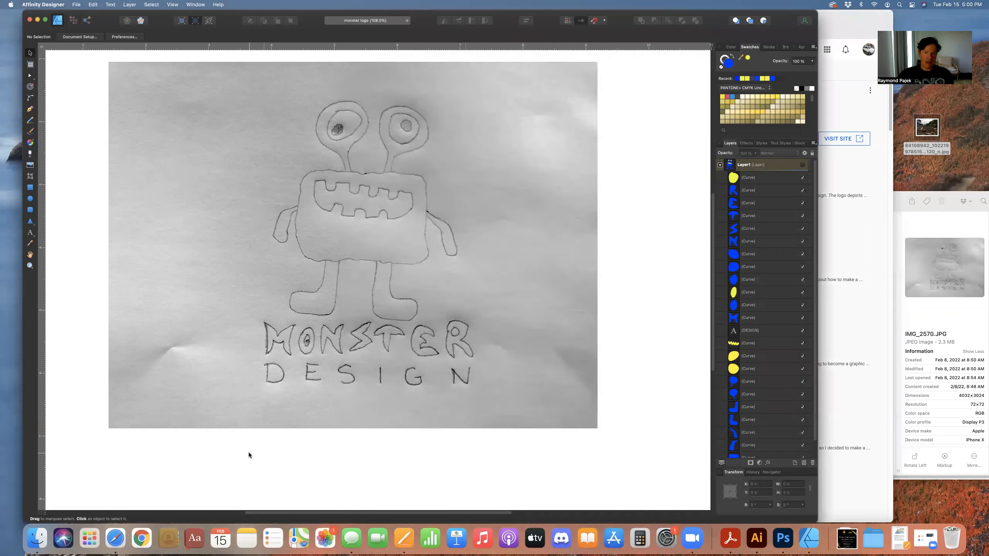
key("super+0")
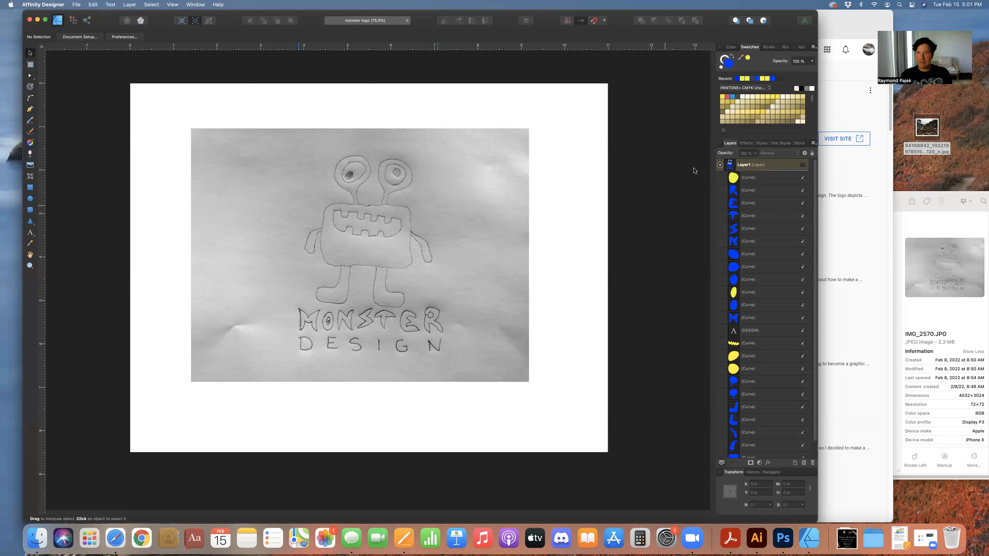
Toggle Layer1's visibility to compare the vector tracing against the pencil sketch
left_click(802, 165)
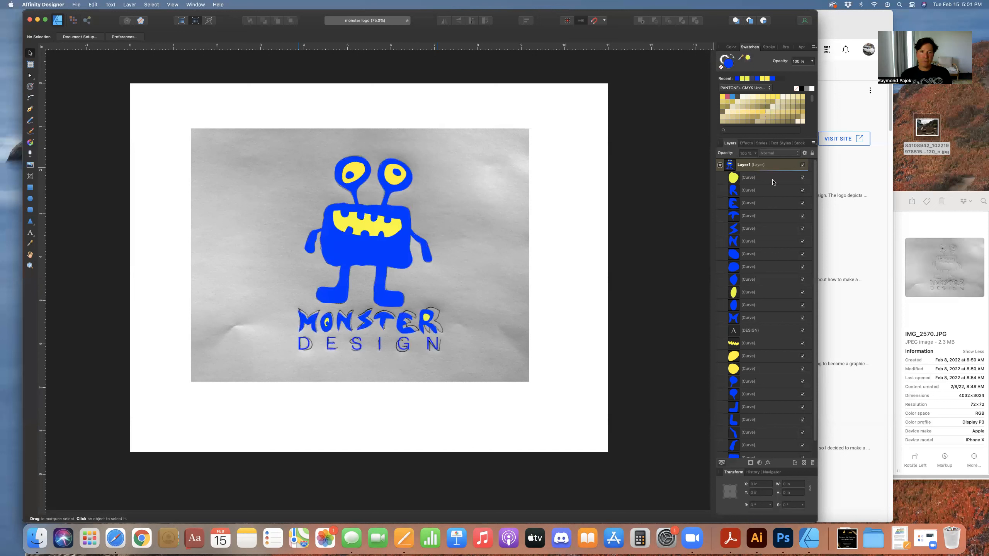
left_click(802, 165)
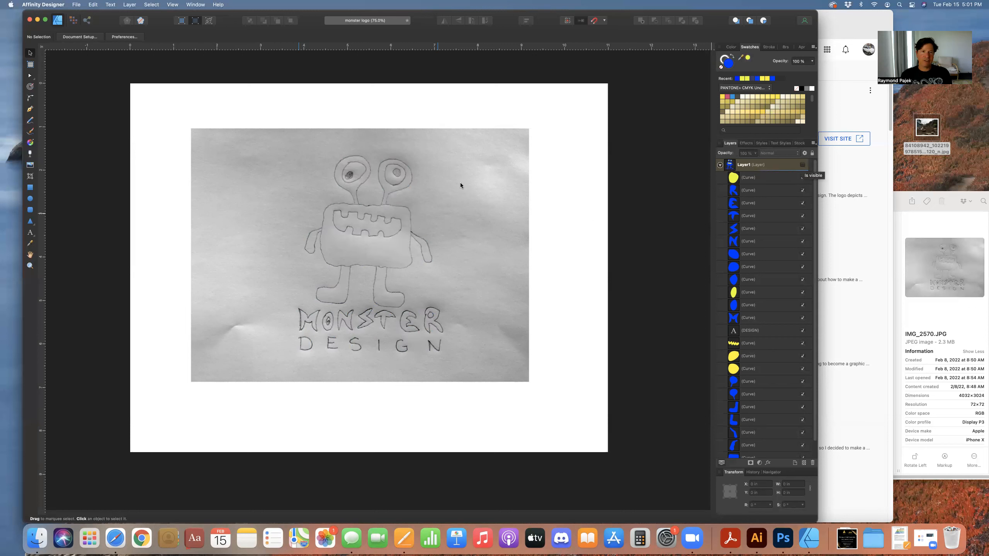
left_click(77, 4)
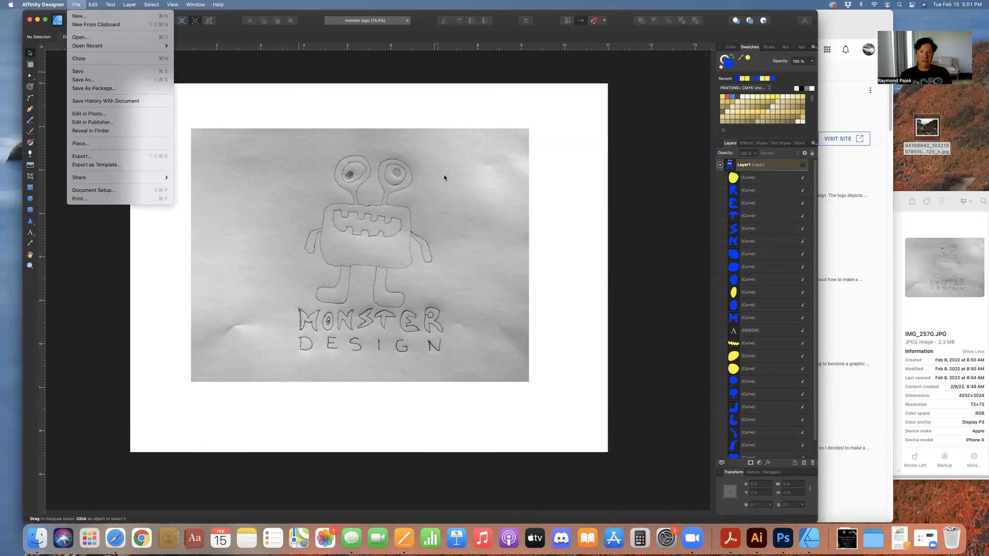
left_click(566, 167)
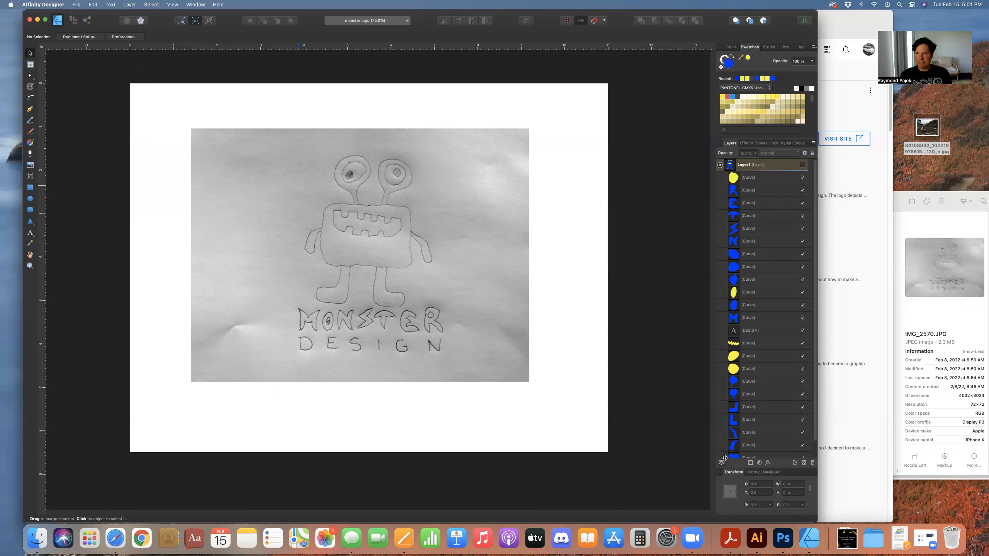
Toggle the sketch image layer's visibility, then show Layer1's vector tracing again
scroll(743, 409, "down", 2)
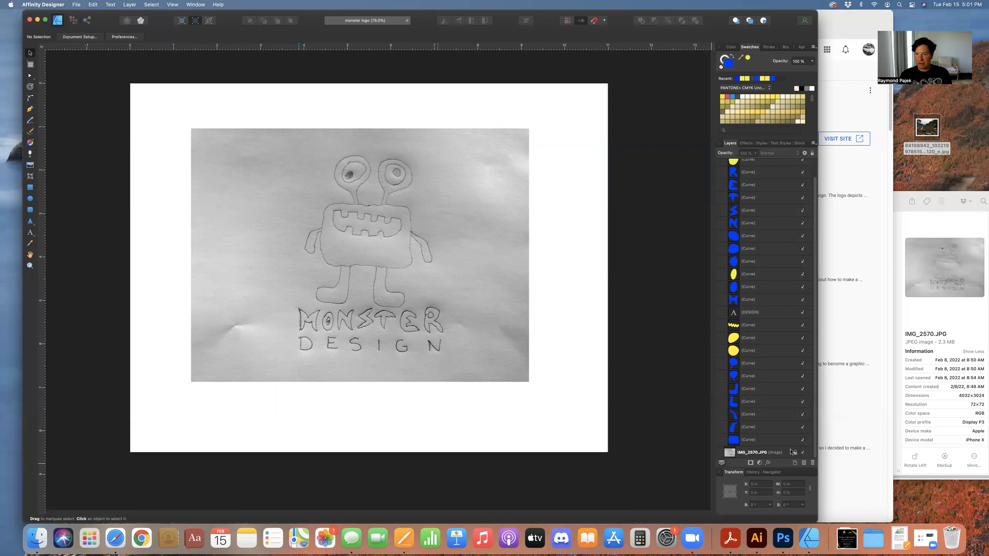
left_click(802, 453)
left_click(802, 453)
scroll(764, 258, "up", 2)
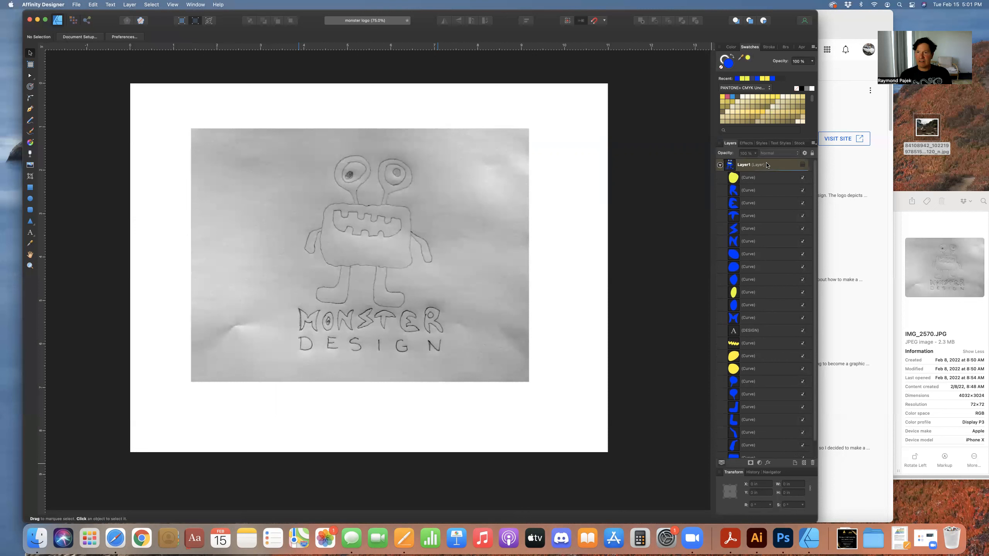
left_click(803, 166)
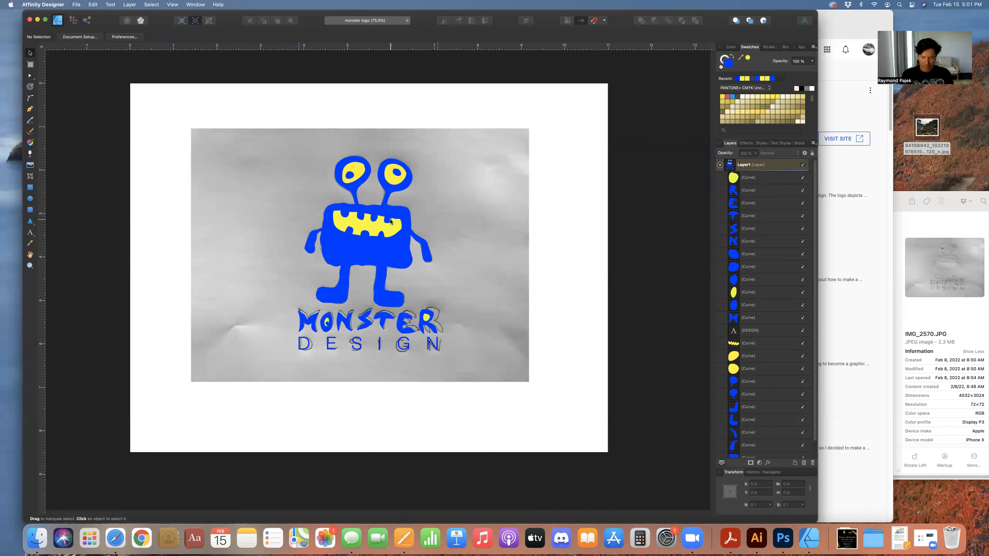
Zoom in on the monster's body and switch the view mode to Outline
scroll(391, 221, "up", 6)
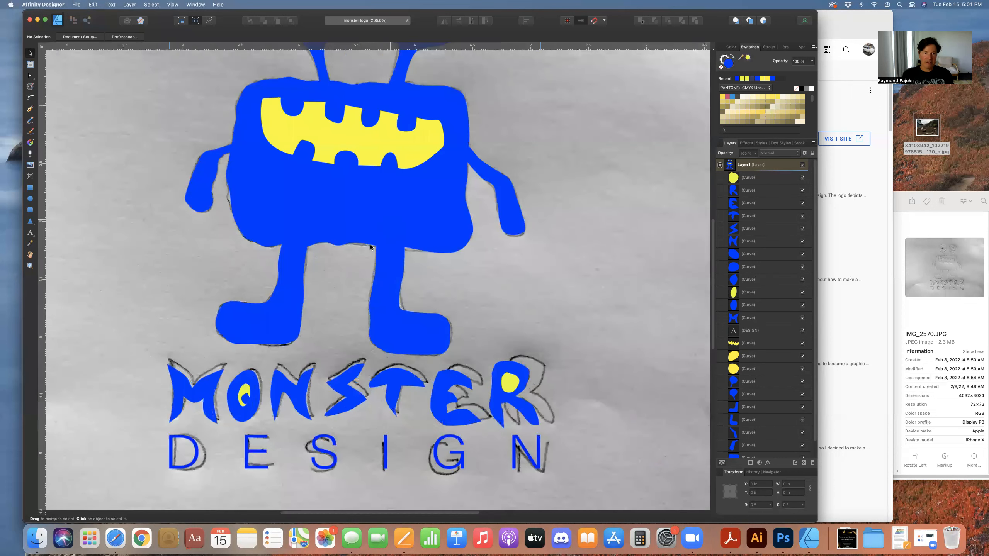
left_click_drag(367, 246, 376, 353)
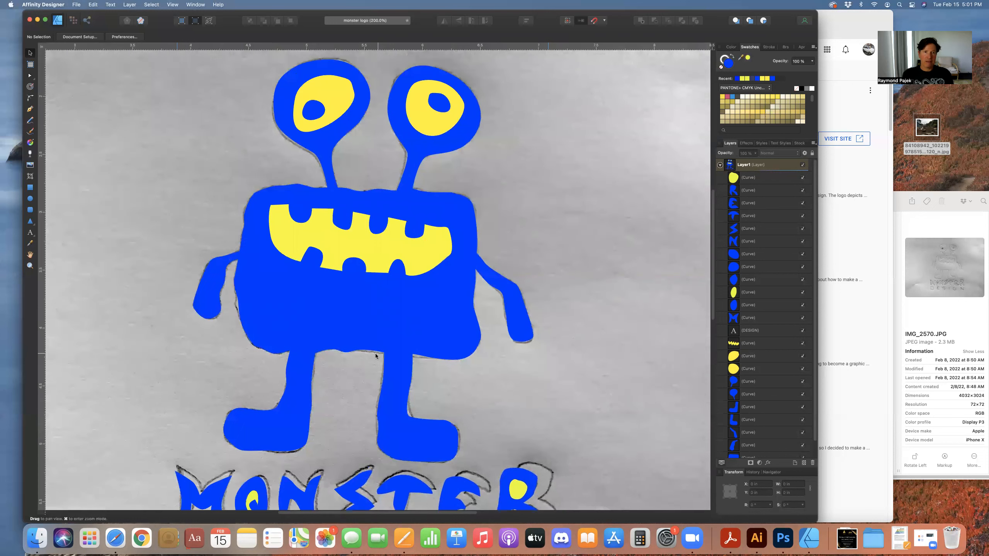
left_click(172, 5)
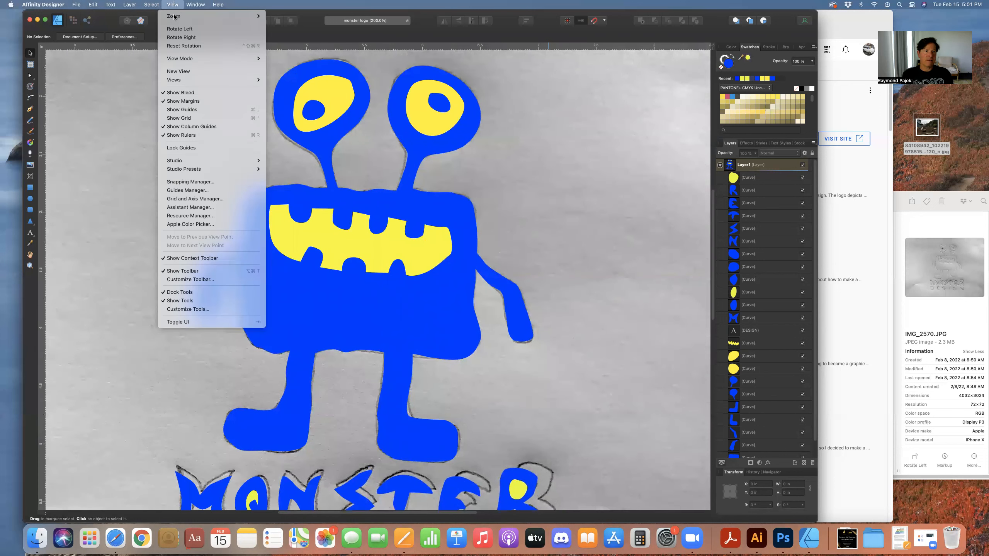
mouse_move(185, 58)
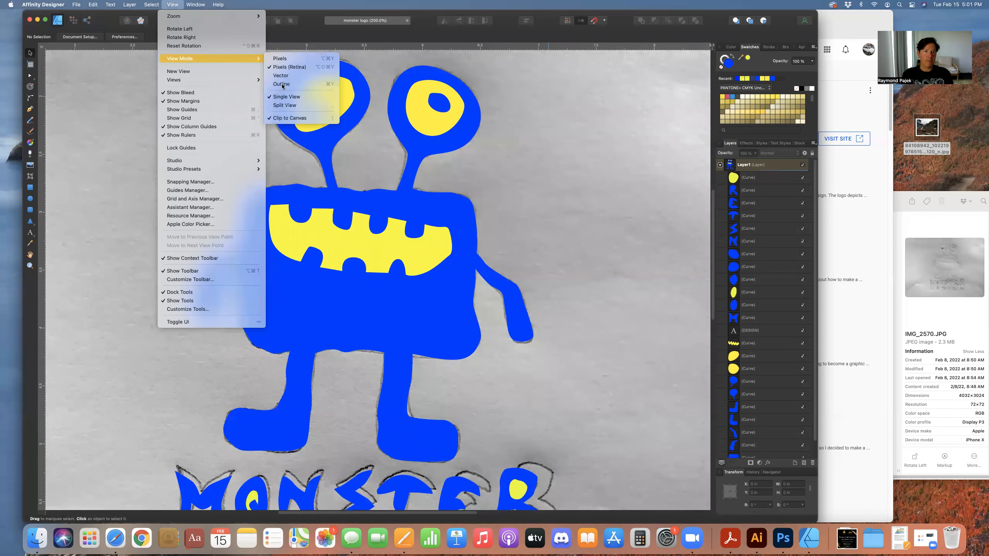
left_click(284, 85)
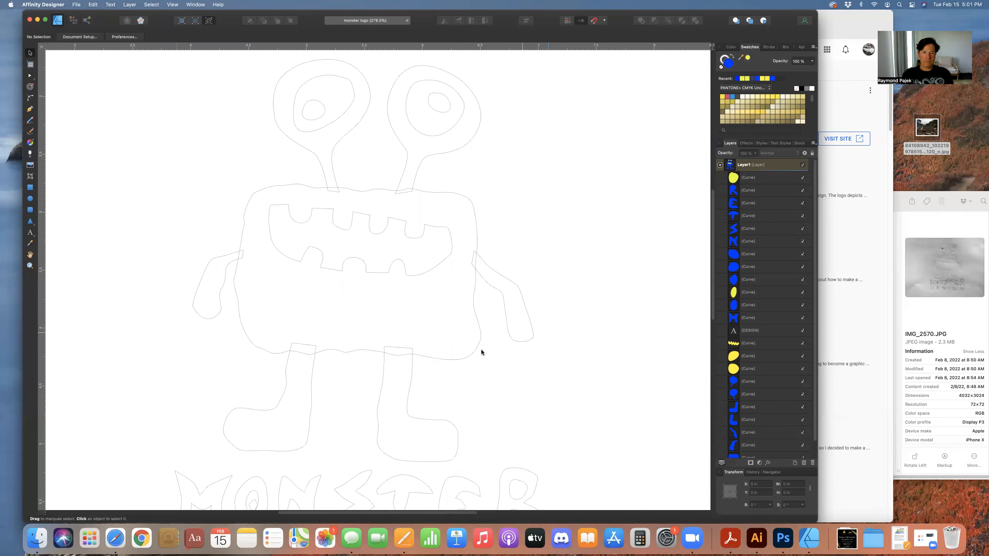
Select the left leg curve and examine its nodes with the Node tool
left_click(311, 383)
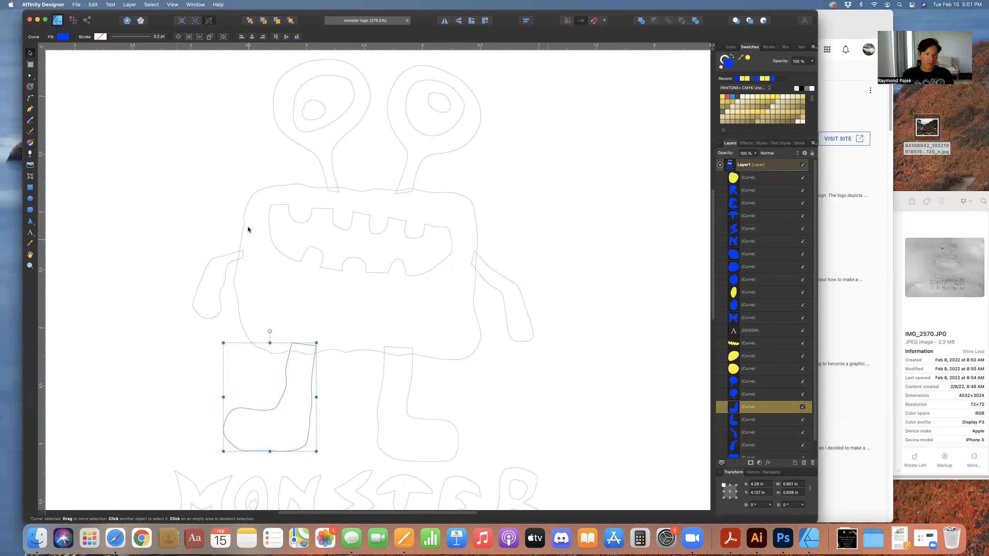
left_click(31, 77)
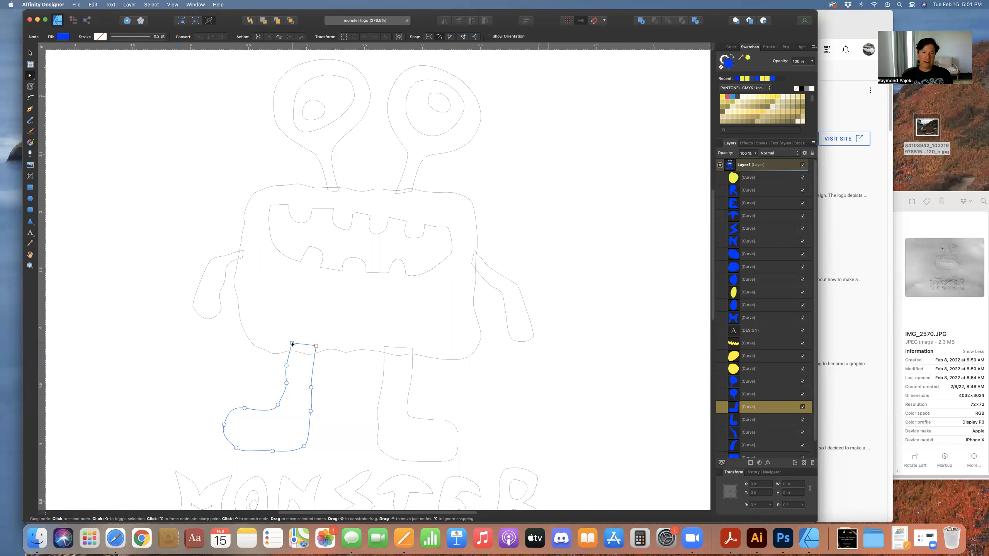
left_click(244, 409)
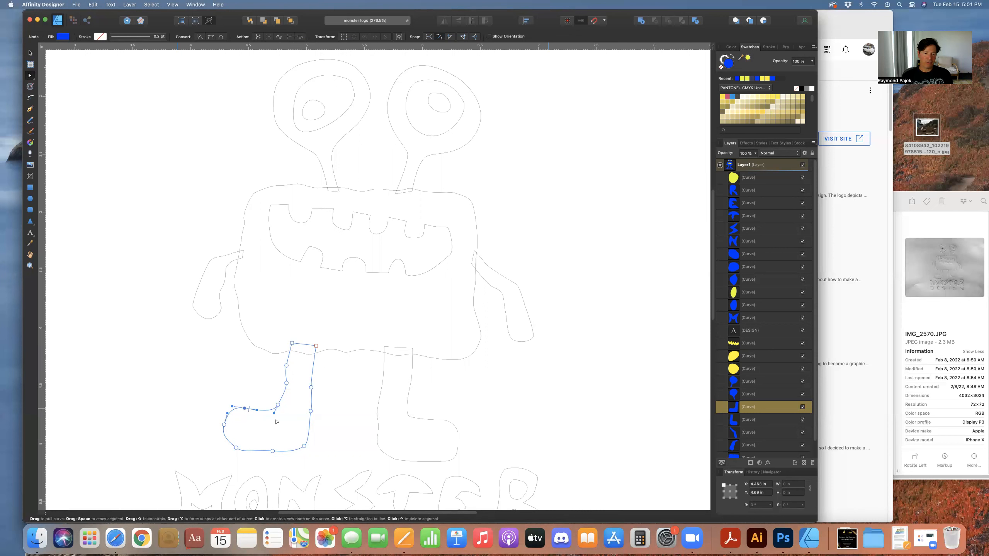
left_click(304, 447)
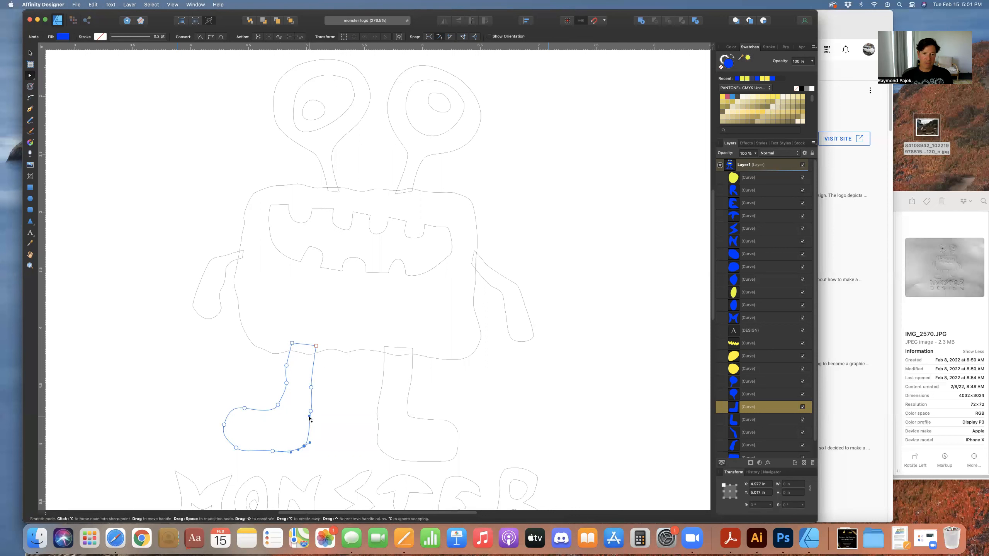
left_click(156, 179)
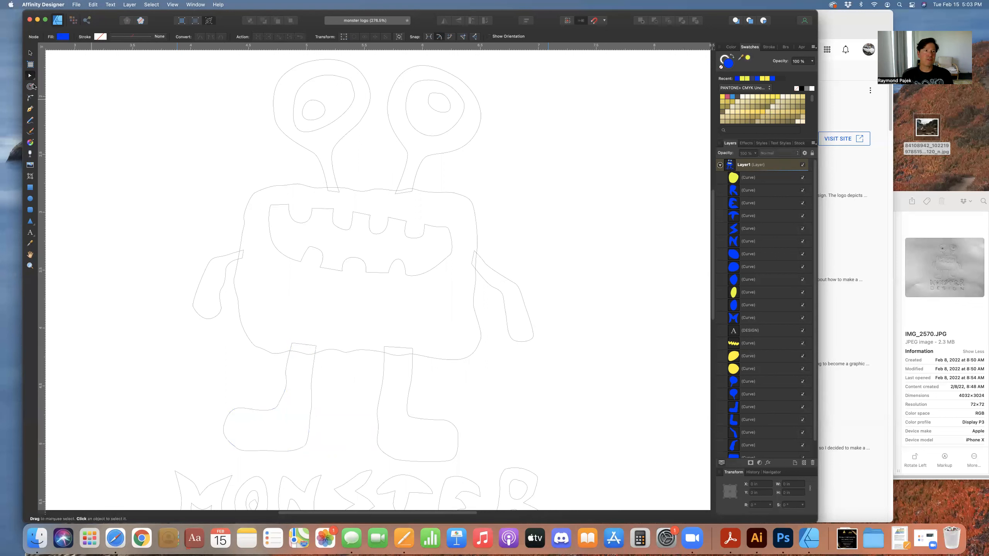
Draw a small closed curve with the Pen tool near the page's upper-left corner
key("p")
left_click(106, 114)
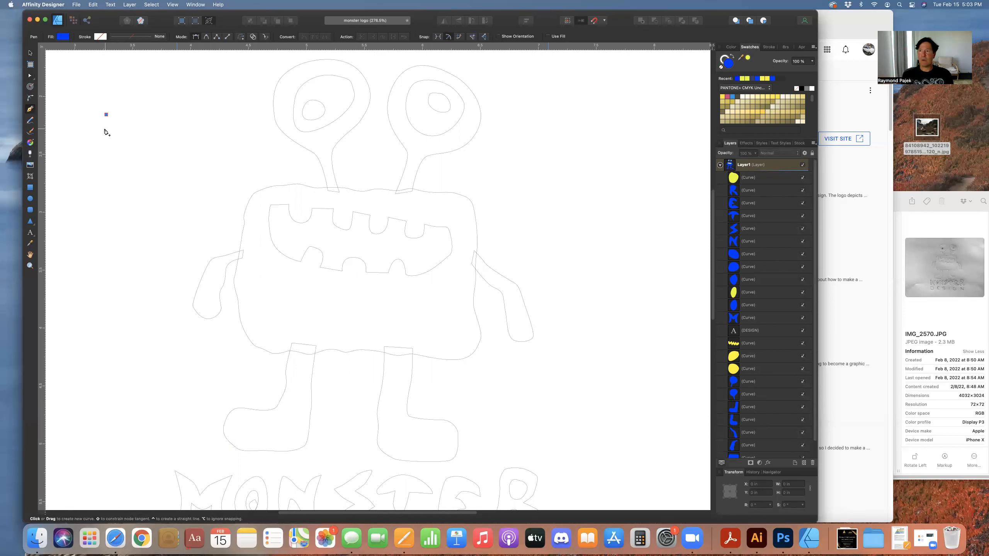
left_click(106, 138)
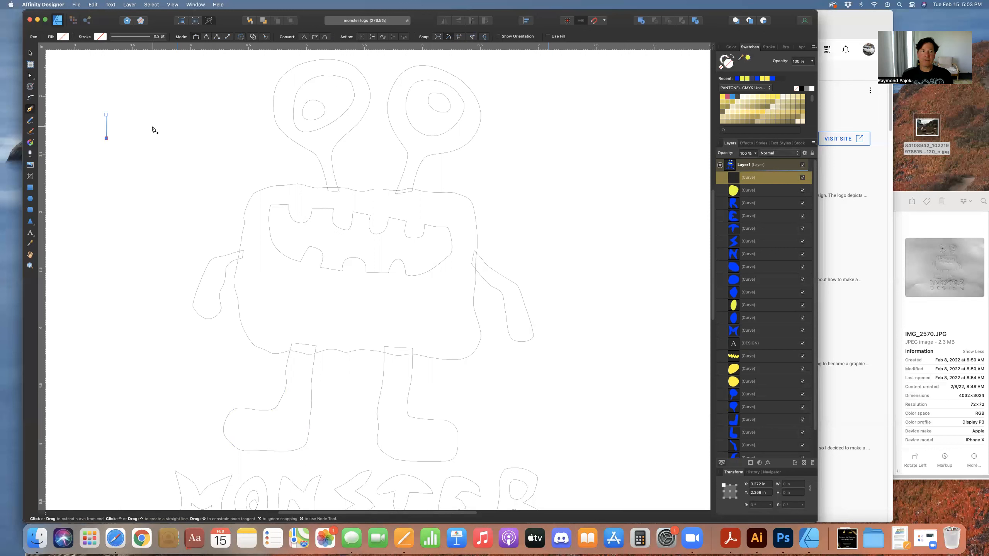
left_click(153, 127)
left_click_drag(153, 98, 153, 102)
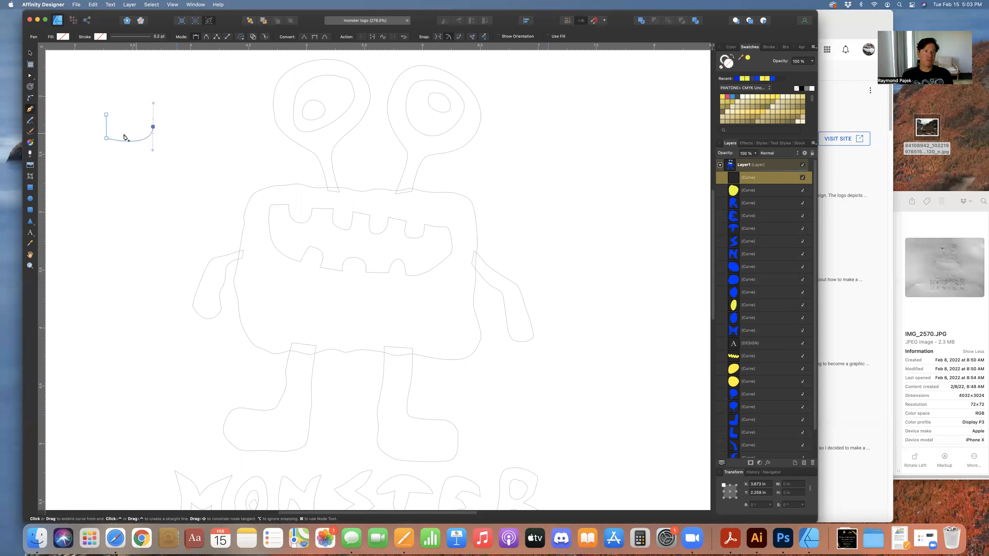
left_click(107, 115)
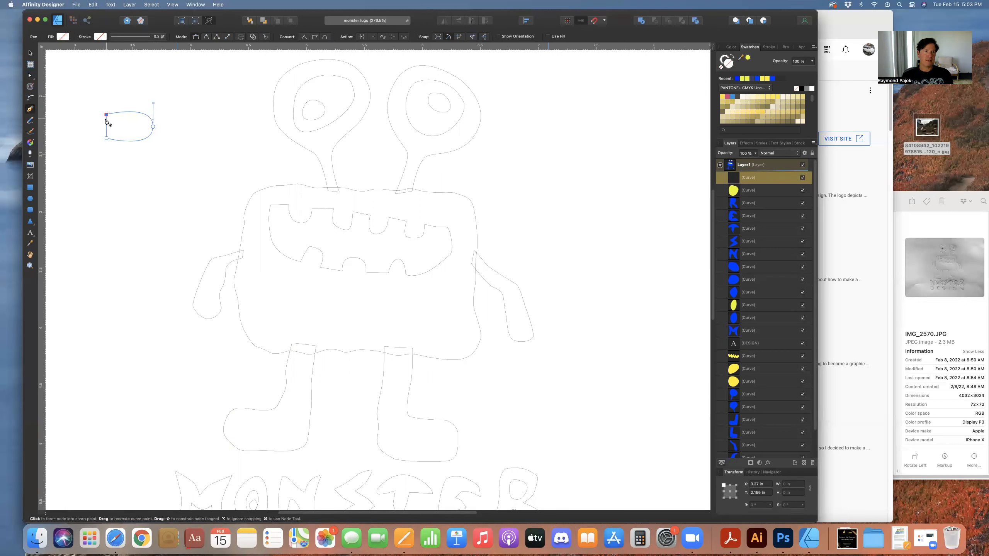
Reshape the new curve by moving a node and its handle with the Node tool
left_click(30, 76)
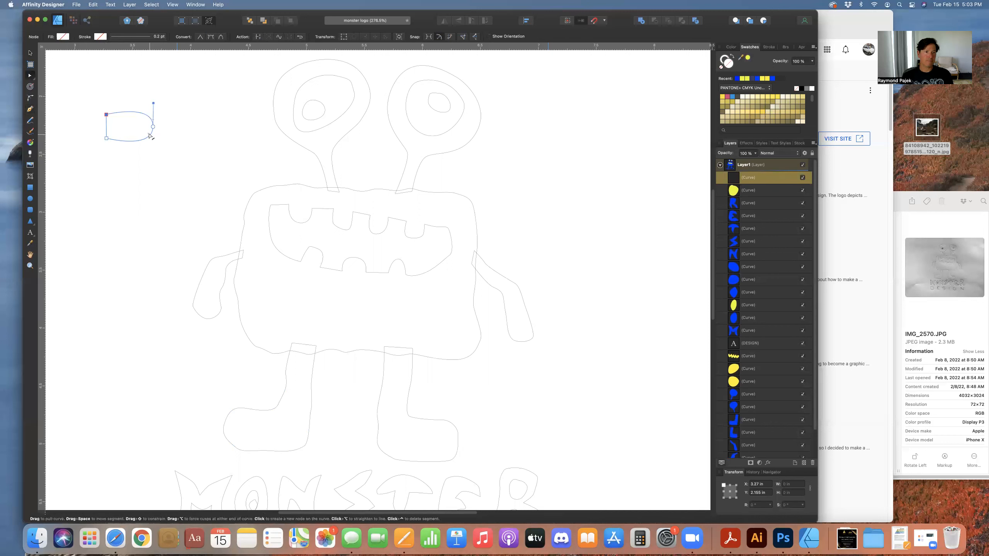
left_click_drag(146, 138, 150, 139)
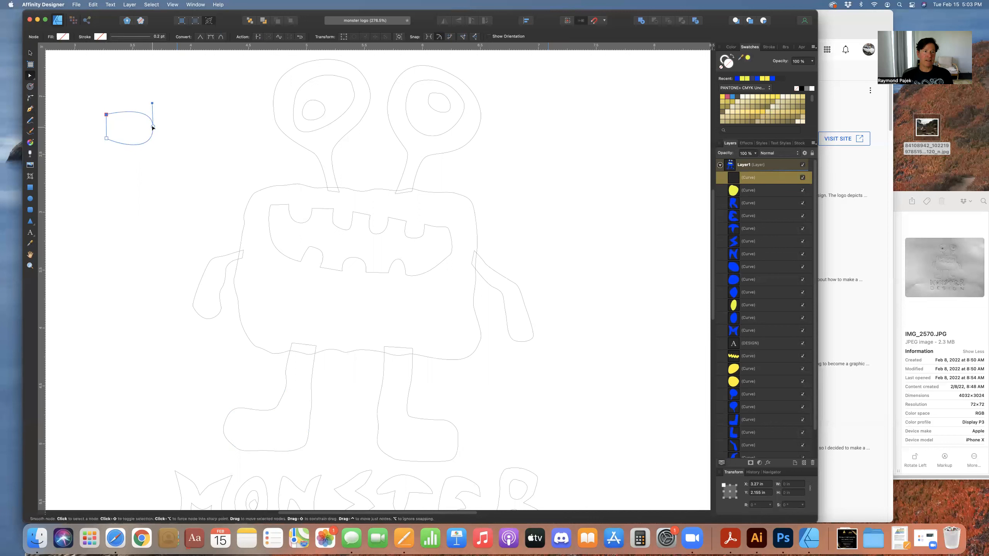
mouse_move(152, 104)
left_mouse_down()
mouse_move(143, 106)
mouse_move(144, 134)
mouse_move(140, 113)
left_mouse_up()
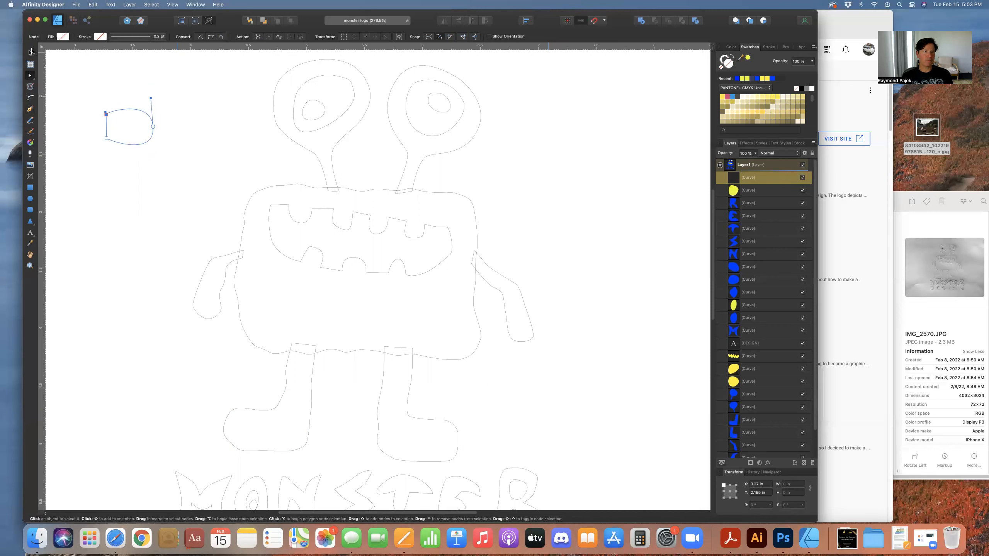
Select and delete the practice curve
left_click(31, 53)
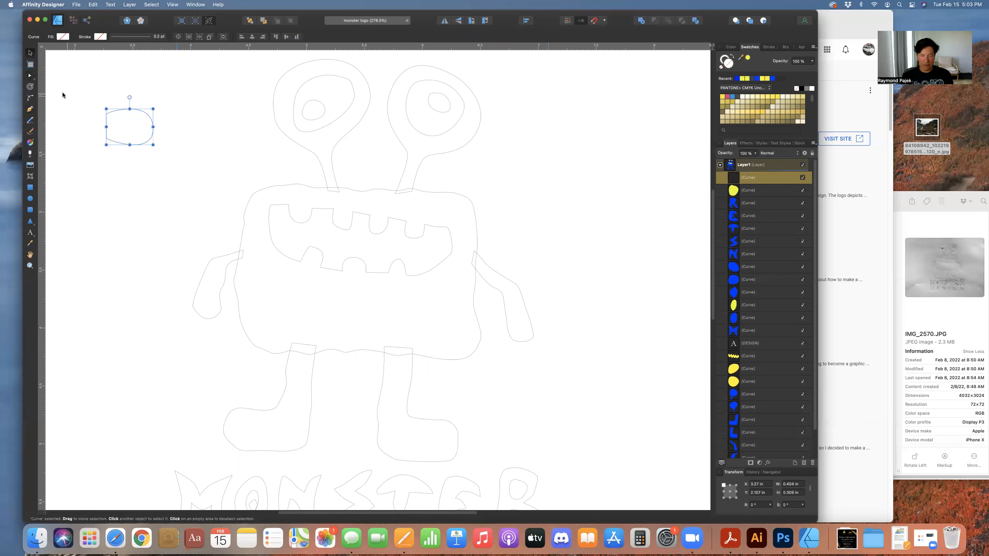
key("Delete")
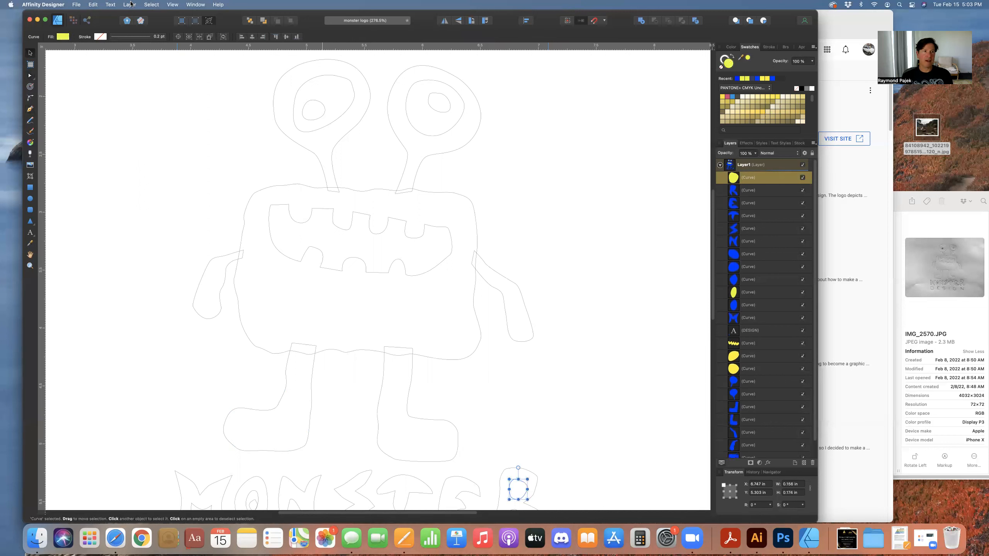
Set the view mode back to Pixels (Retina)
left_click(171, 4)
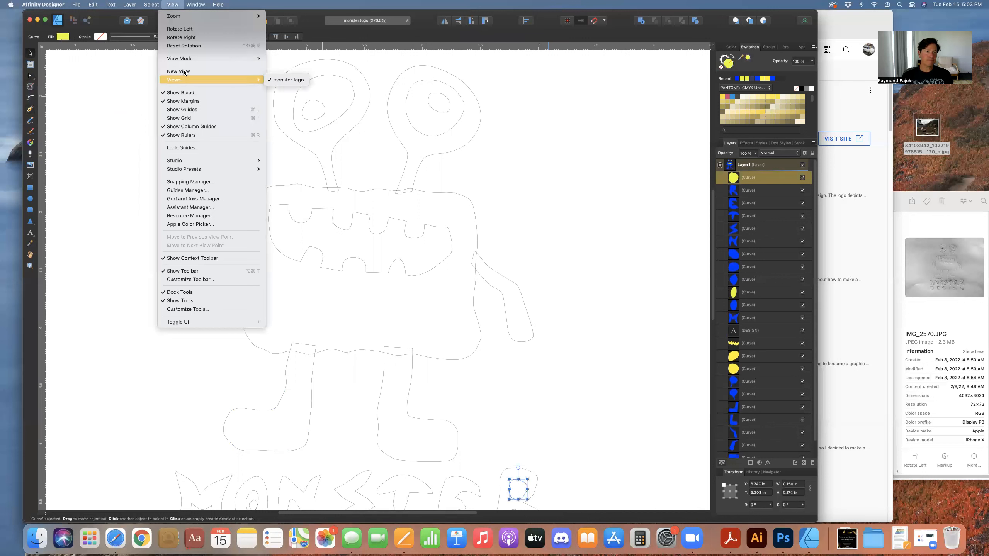
mouse_move(184, 60)
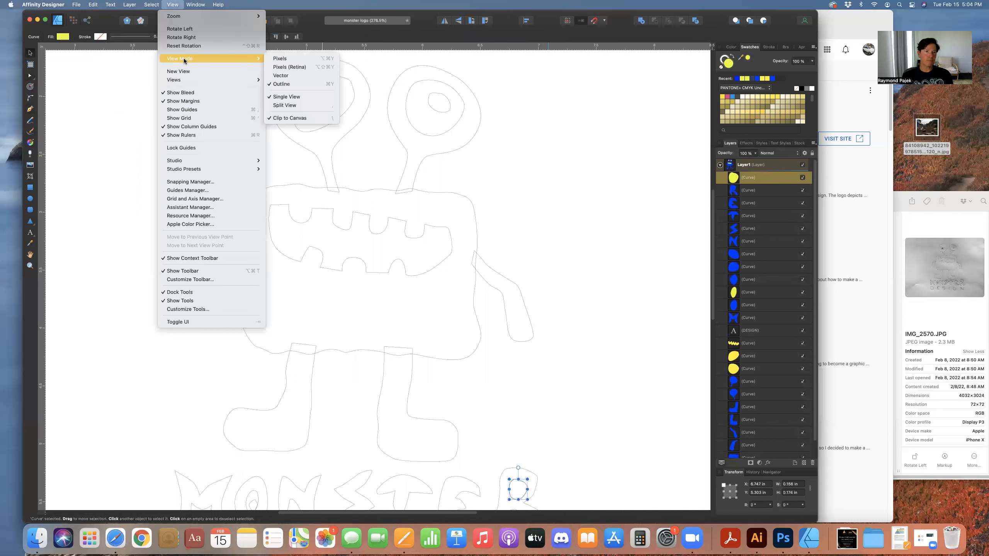
left_click(284, 67)
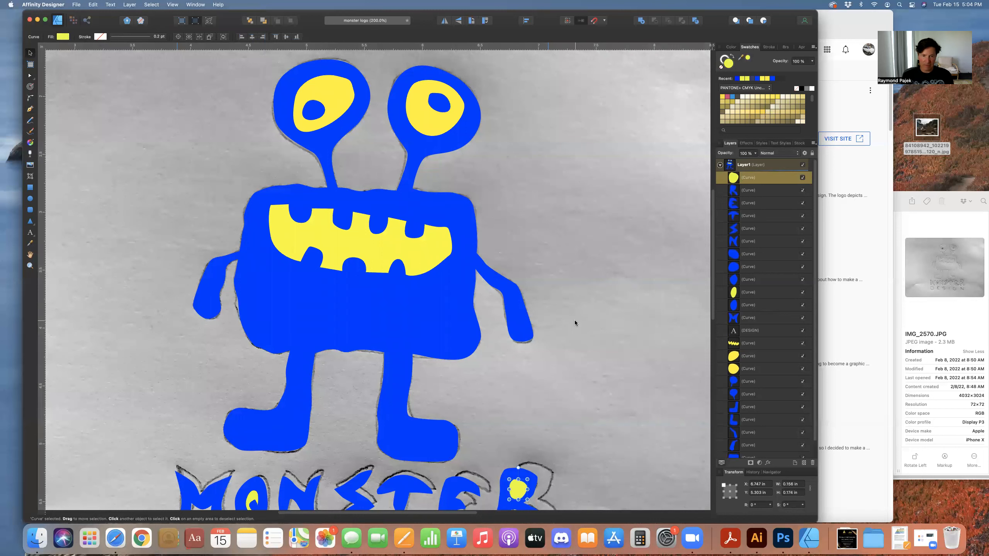
Zoom out to the full logo and hide, then show, Layer1 to compare it with the sketch
key("super+minus")
key("super+minus")
left_click(488, 405)
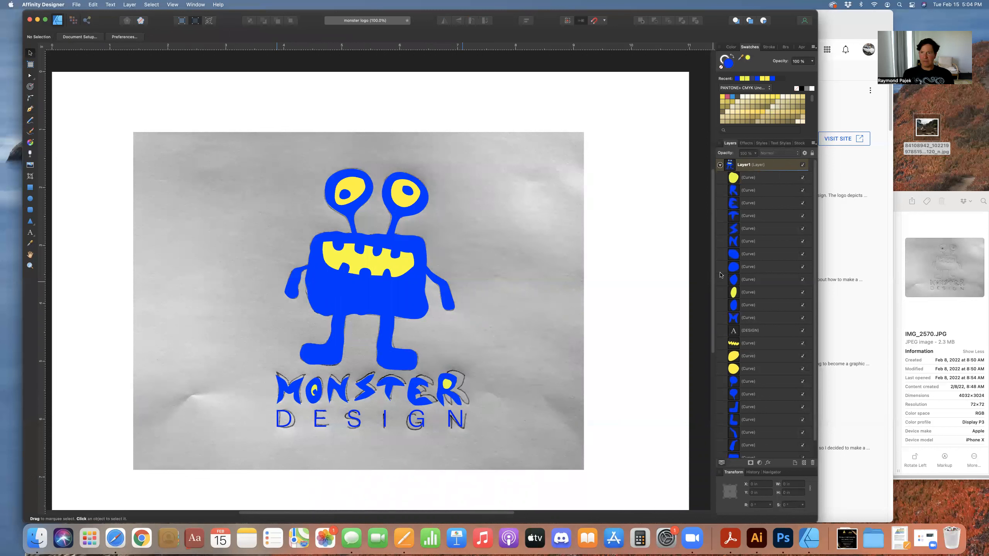
left_click(802, 165)
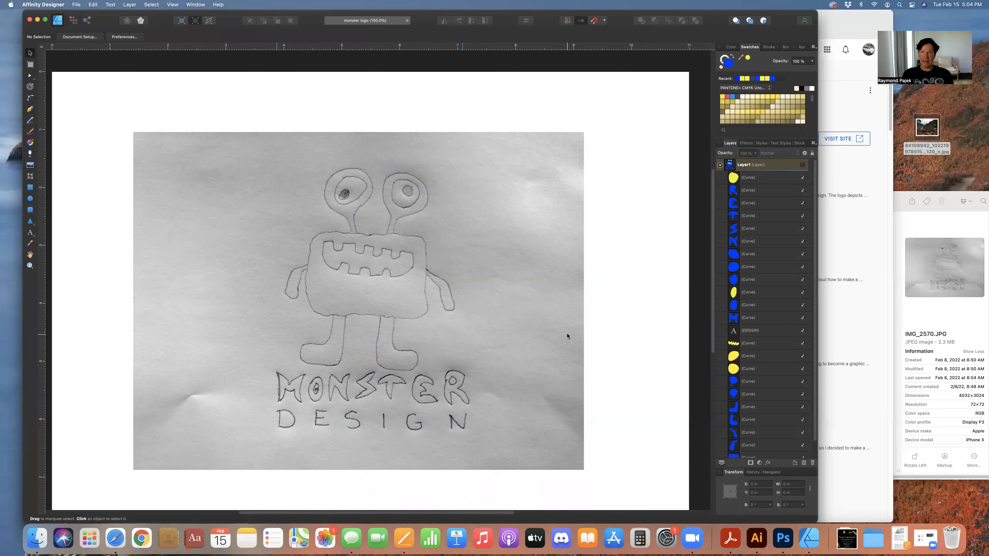
left_click(802, 165)
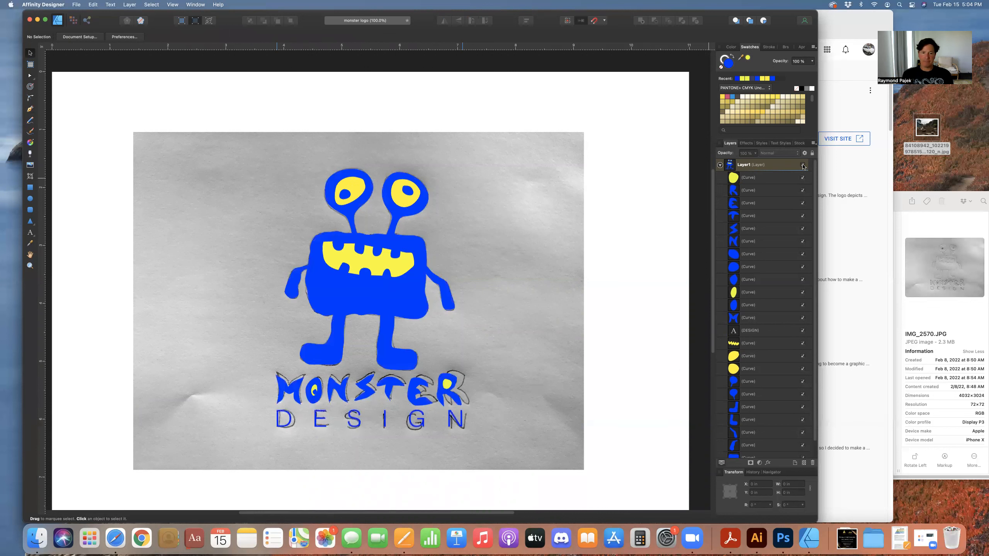
Select the DESIGN text, open its font list to browse typefaces, then close it and deselect
left_click(458, 422)
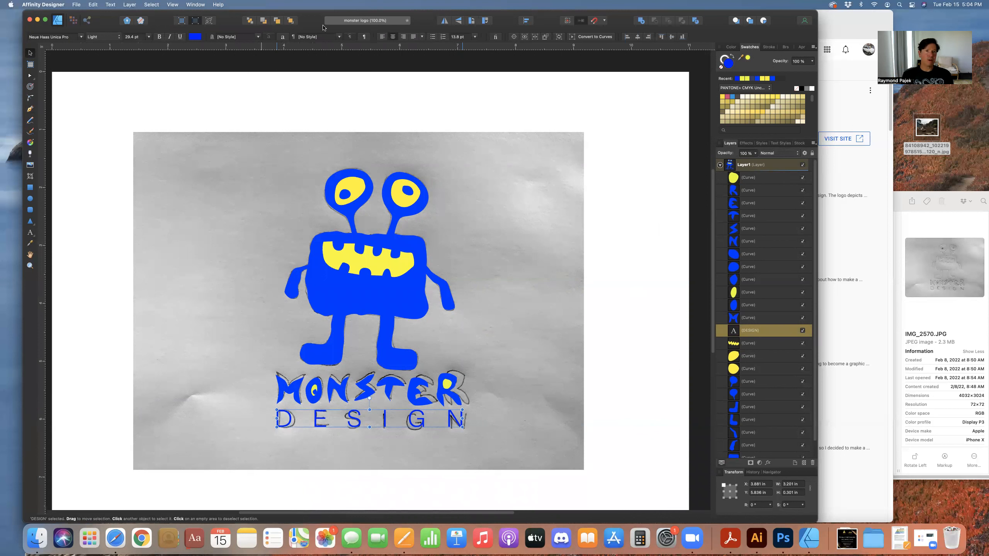
left_click(81, 37)
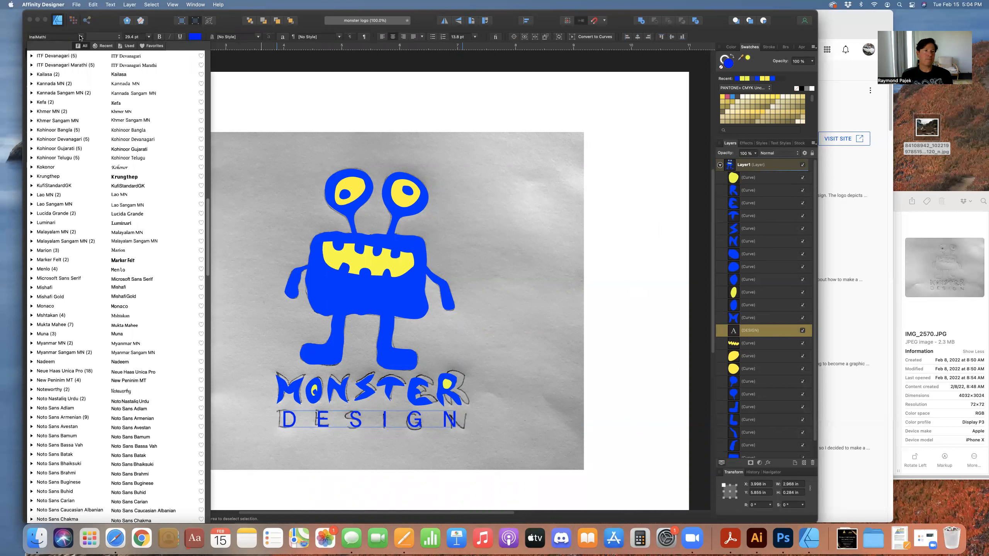
key("Escape")
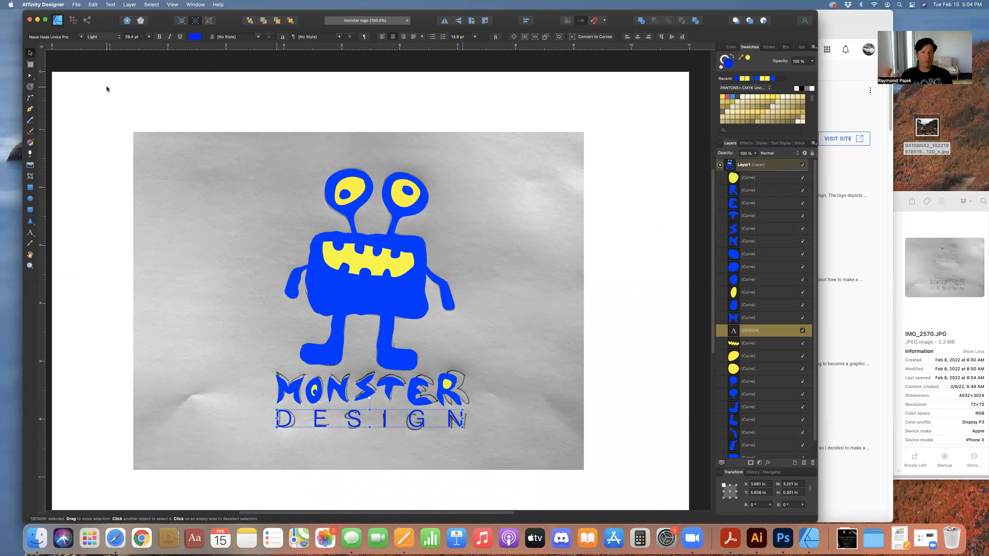
left_click(187, 226)
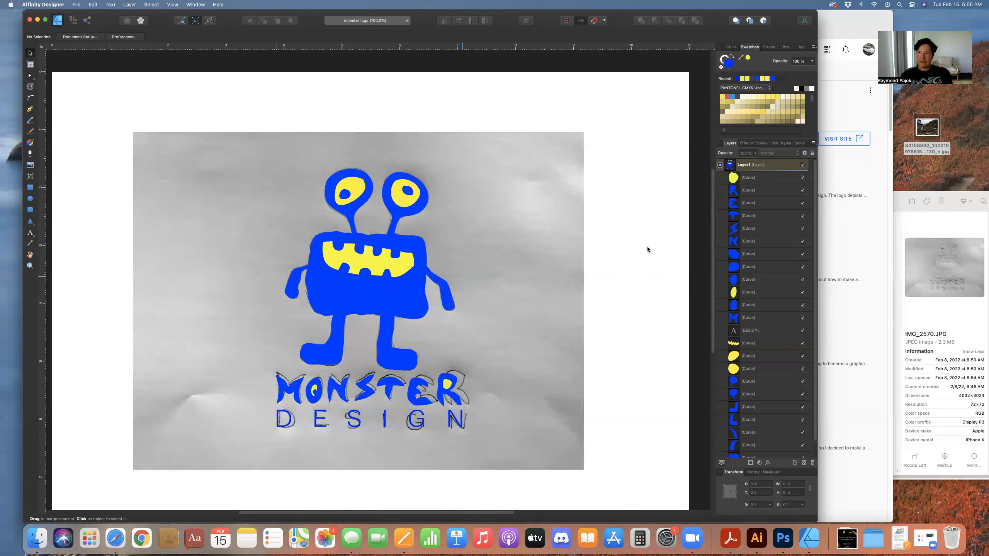
Hide the IMG_2570.JPG sketch image layer to view the vector logo alone
scroll(748, 419, "down", 1)
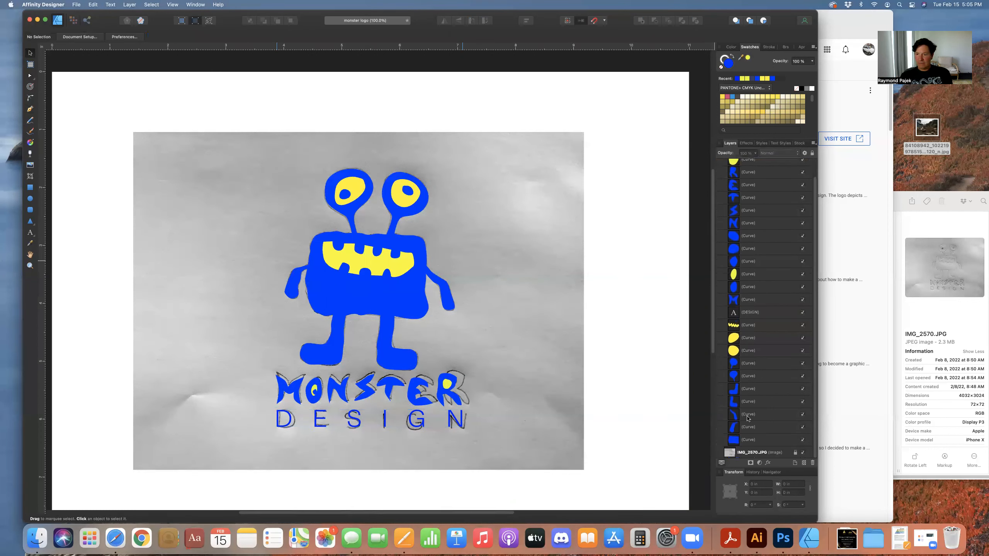
left_click(803, 453)
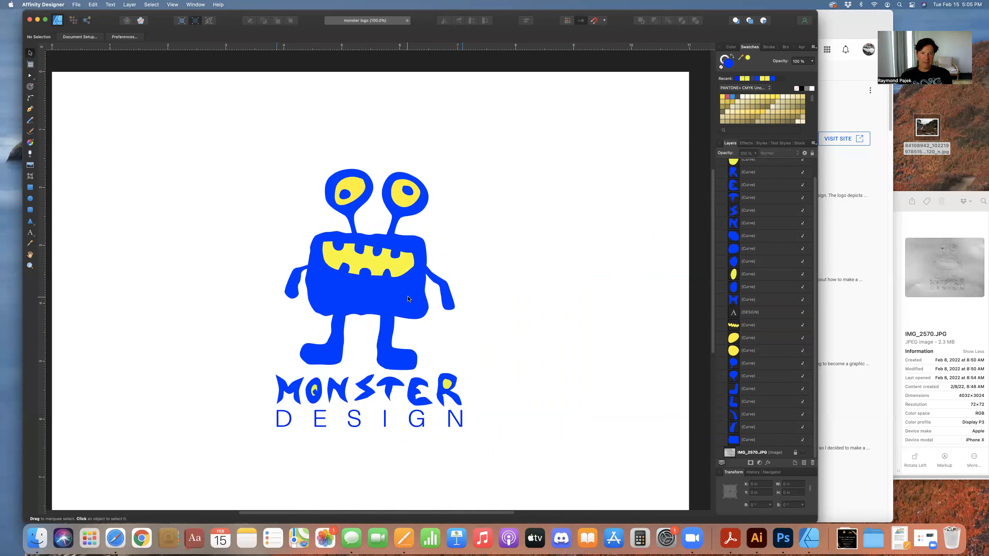
Select a leg curve and browse swatch palettes, switching to PANTONE Pastels & Neons and then PANTONE Goe uncoated
left_click(396, 325)
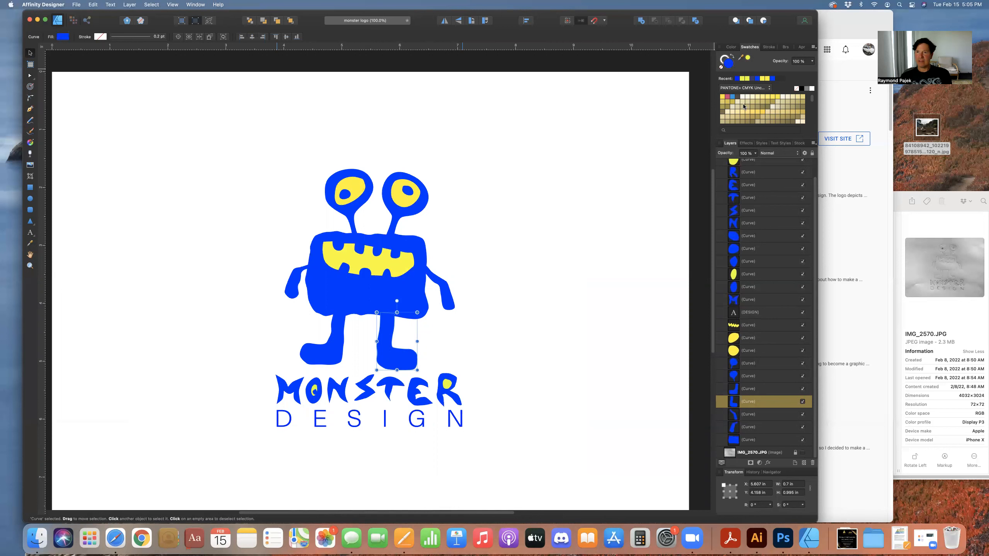
left_click(744, 90)
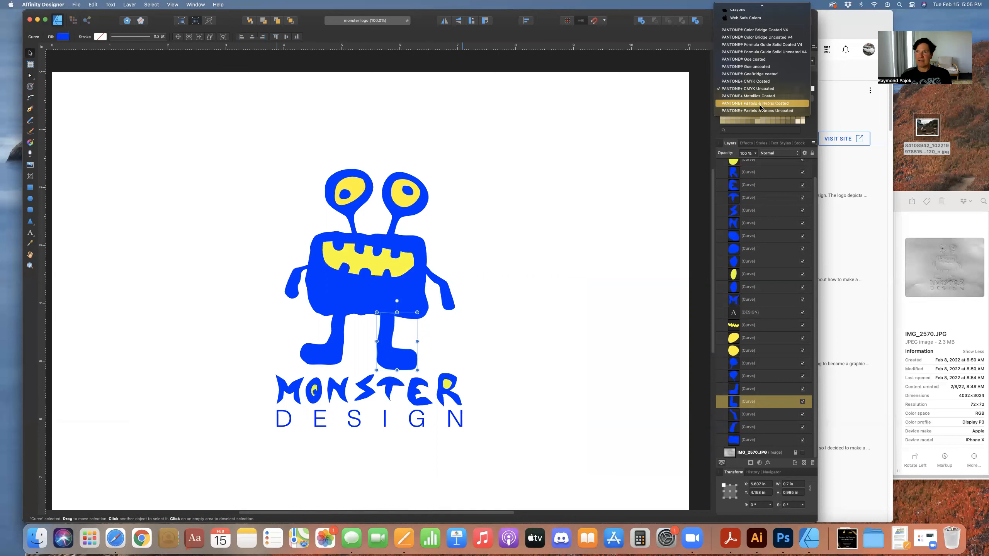
left_click(760, 104)
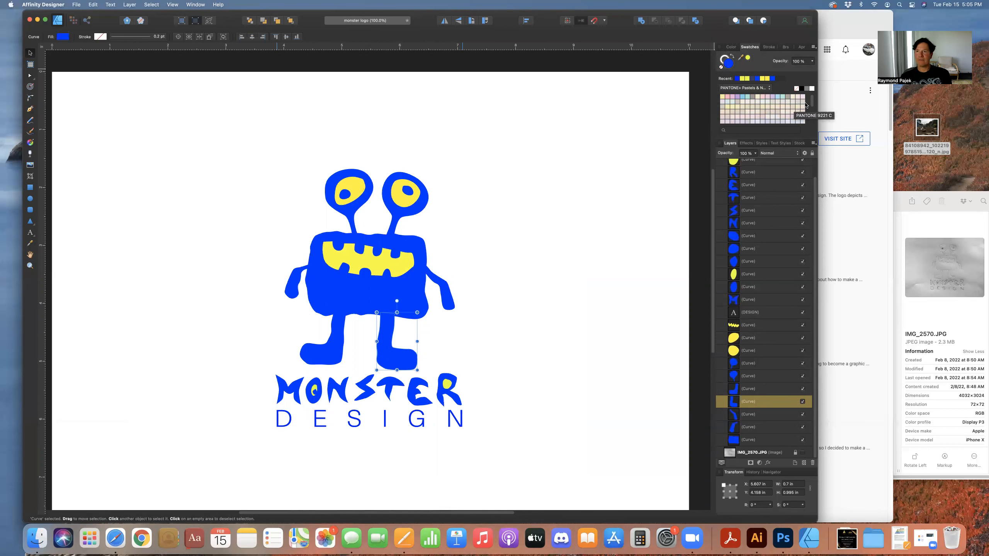
left_click_drag(811, 104, 801, 87)
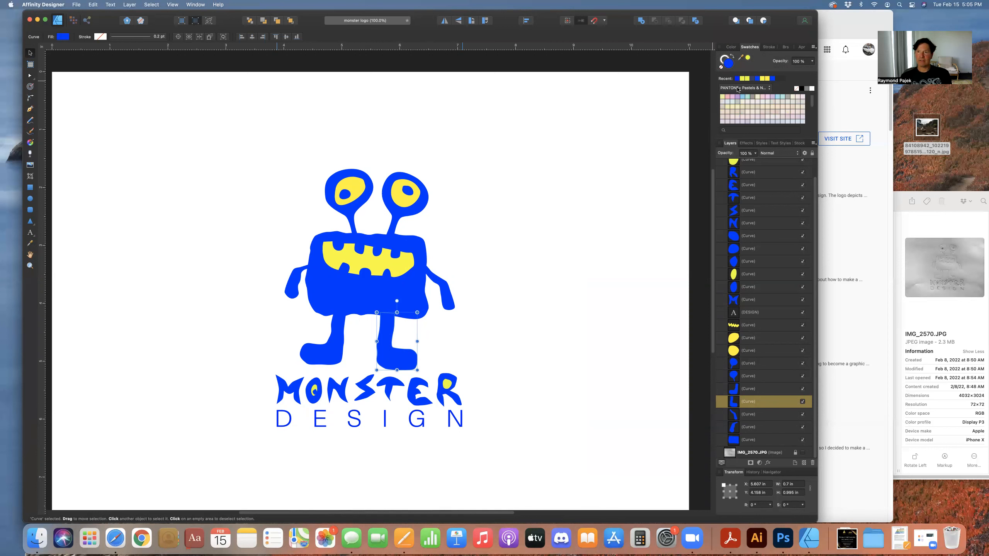
left_click(738, 90)
left_click(740, 56)
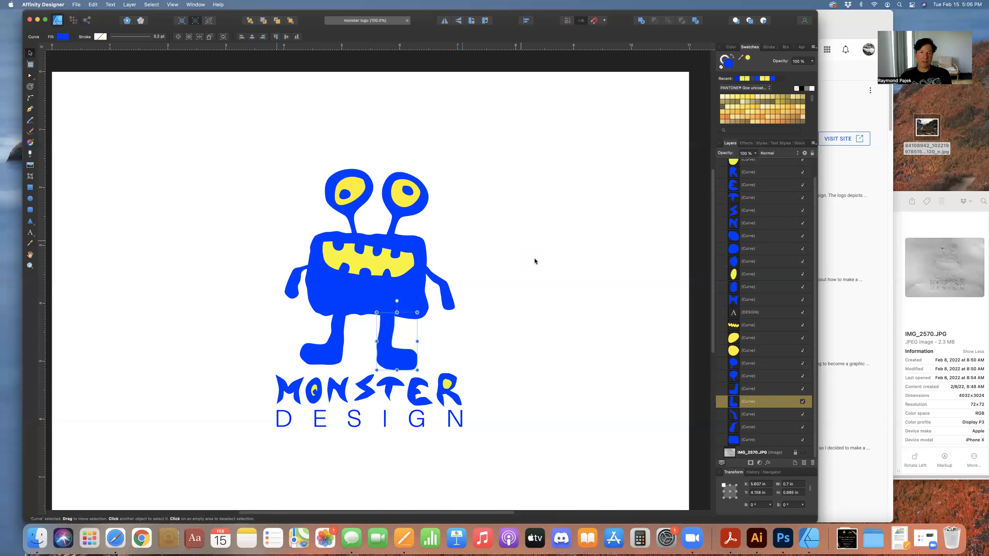
left_click(526, 265)
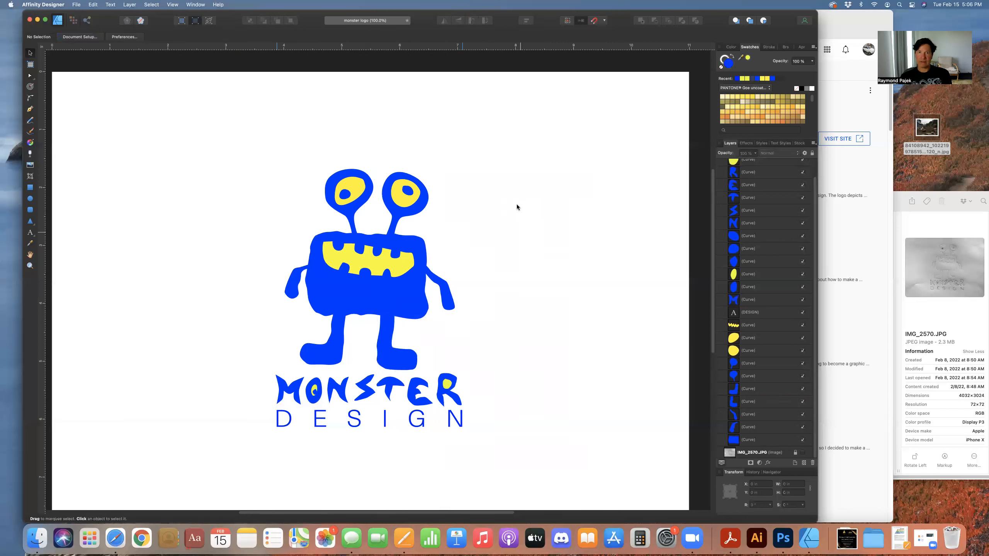